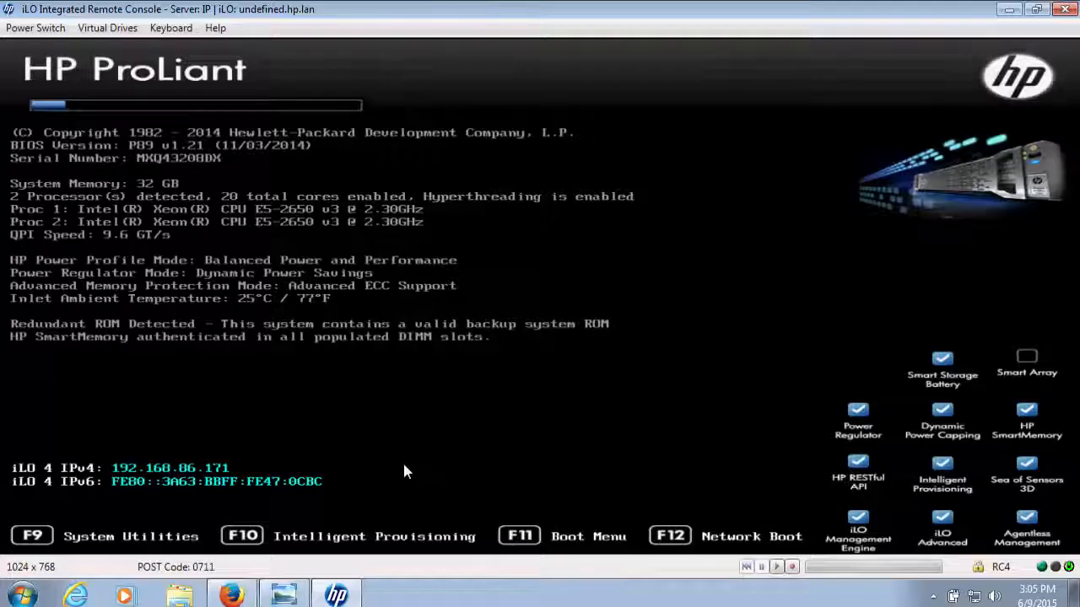
Boot the server into HP Intelligent Provisioning and look over the Perform Maintenance tools before returning to the start page
key("F10")
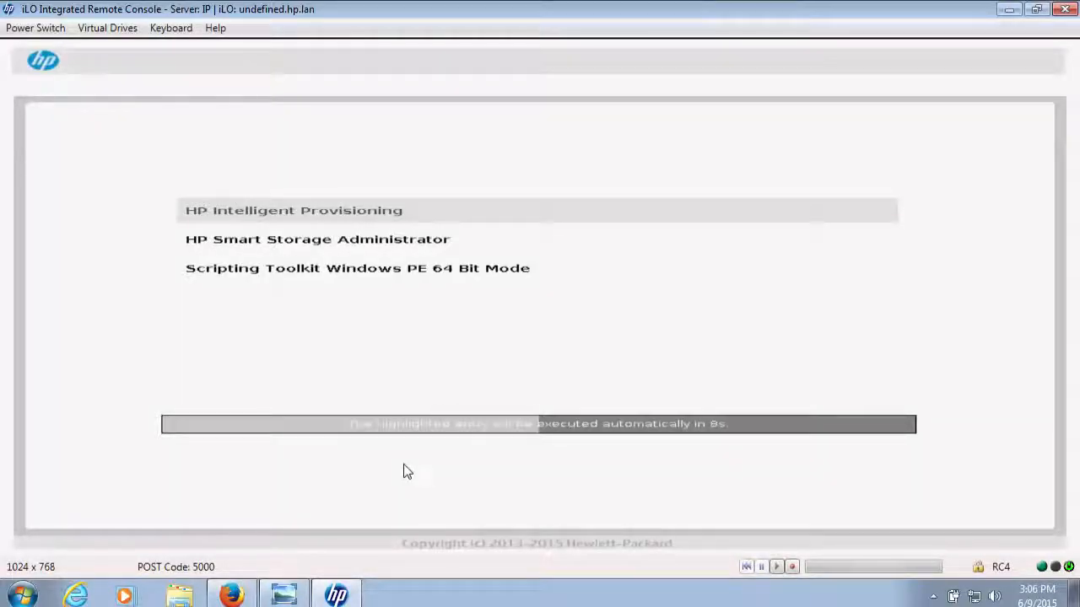
key("Return")
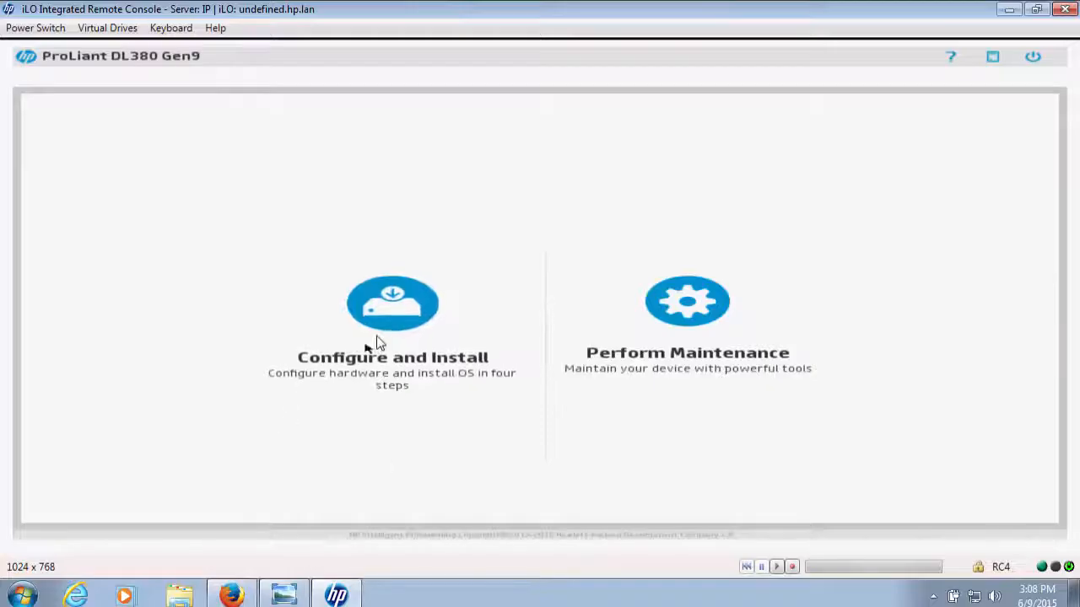
left_click(667, 327)
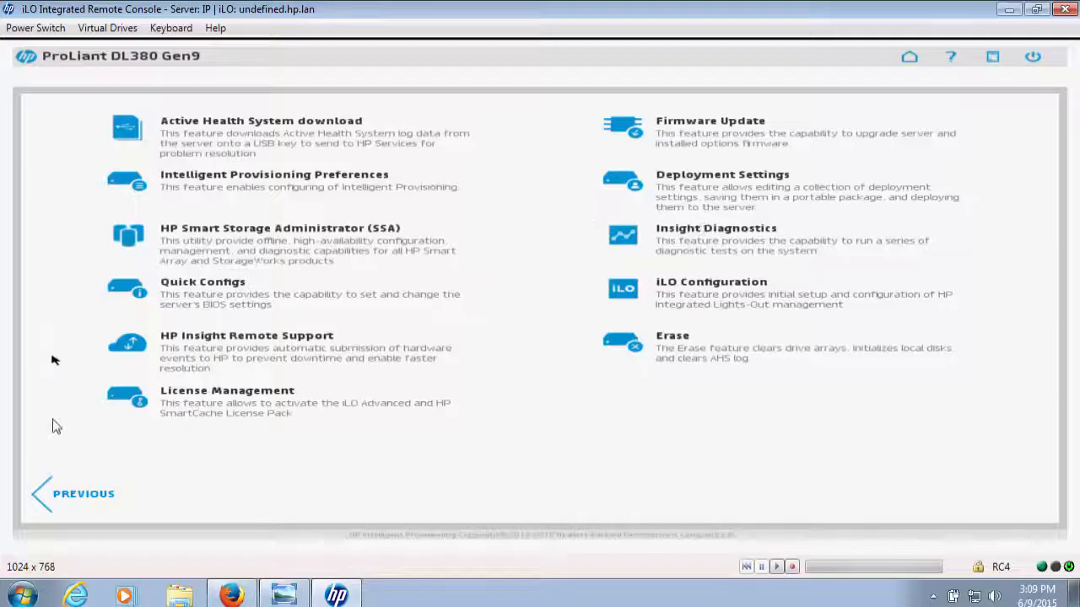
left_click(49, 499)
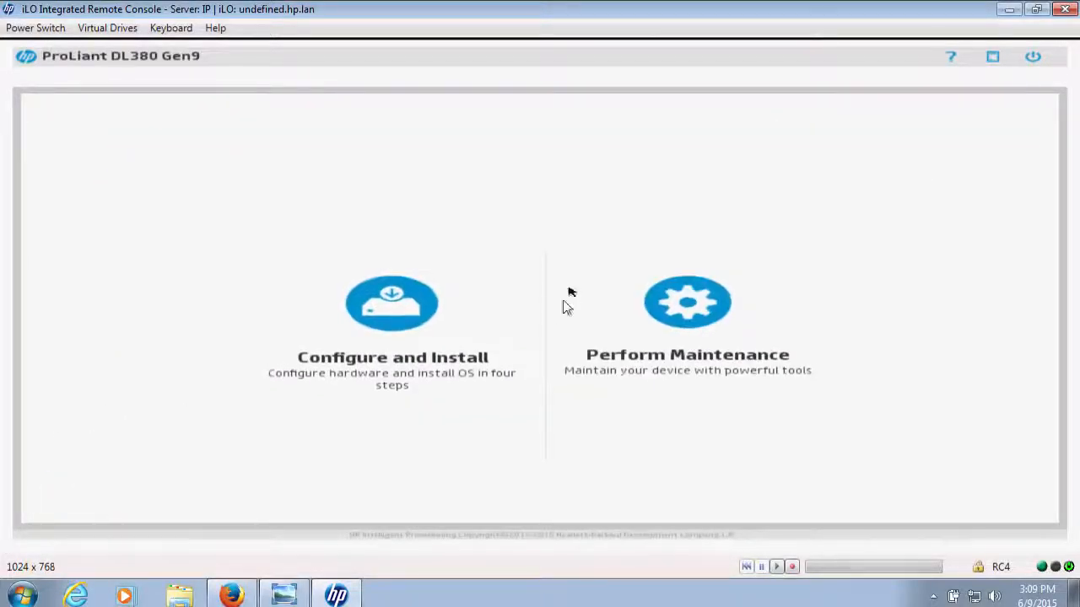
In Configure and Install, set the system software update to Skip Update and accept the hardware settings including the reset of all disks
left_click(403, 327)
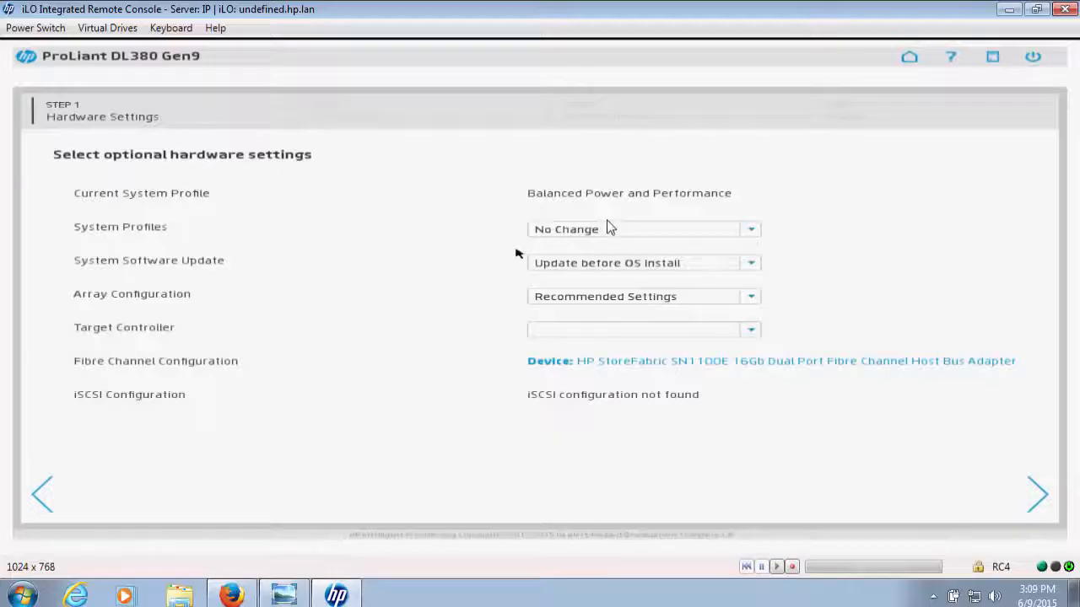
left_click(698, 268)
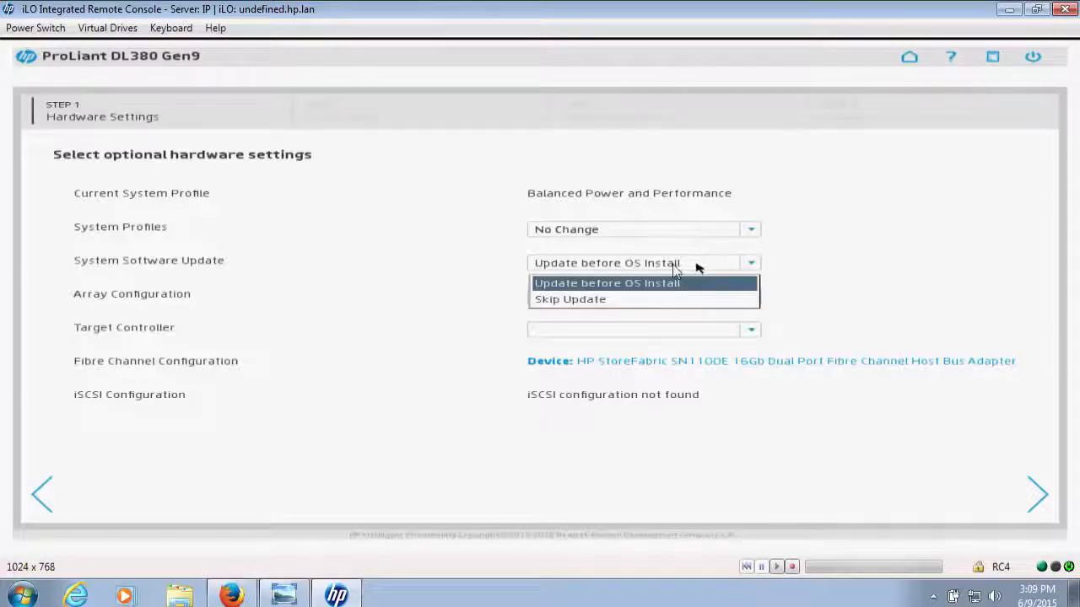
left_click(598, 300)
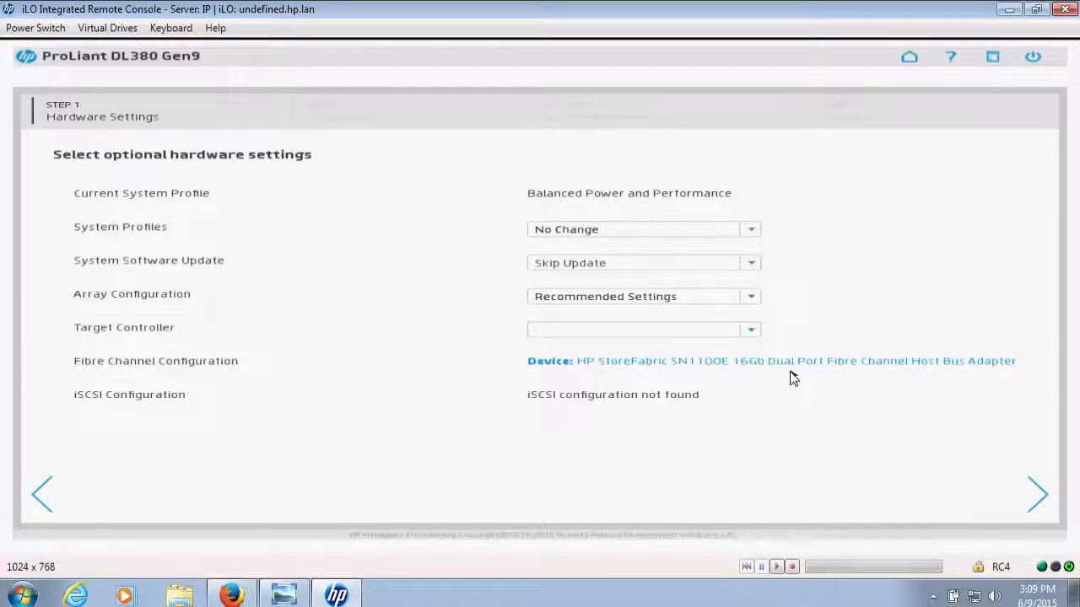
left_click(1039, 498)
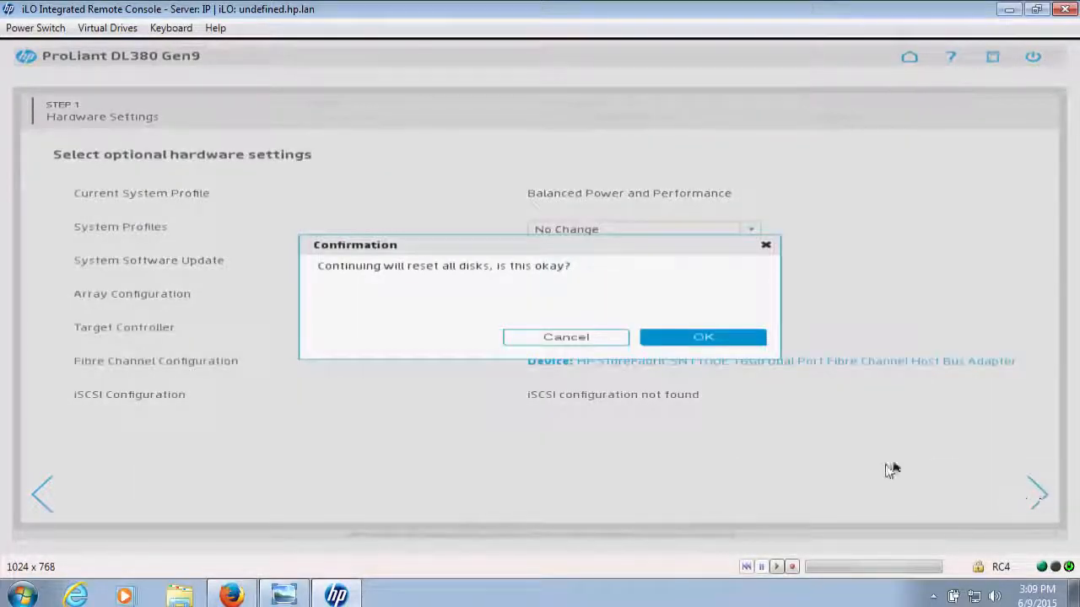
left_click(686, 338)
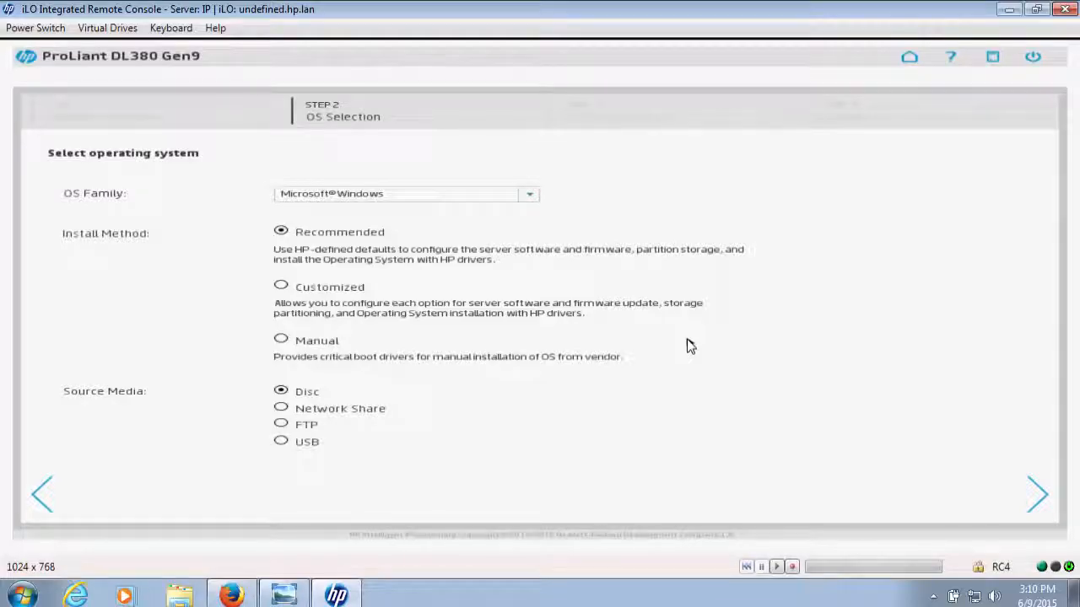
Review the OS families, choose the Customized install method for Microsoft Windows, and try to continue with disc as source media
left_click(528, 197)
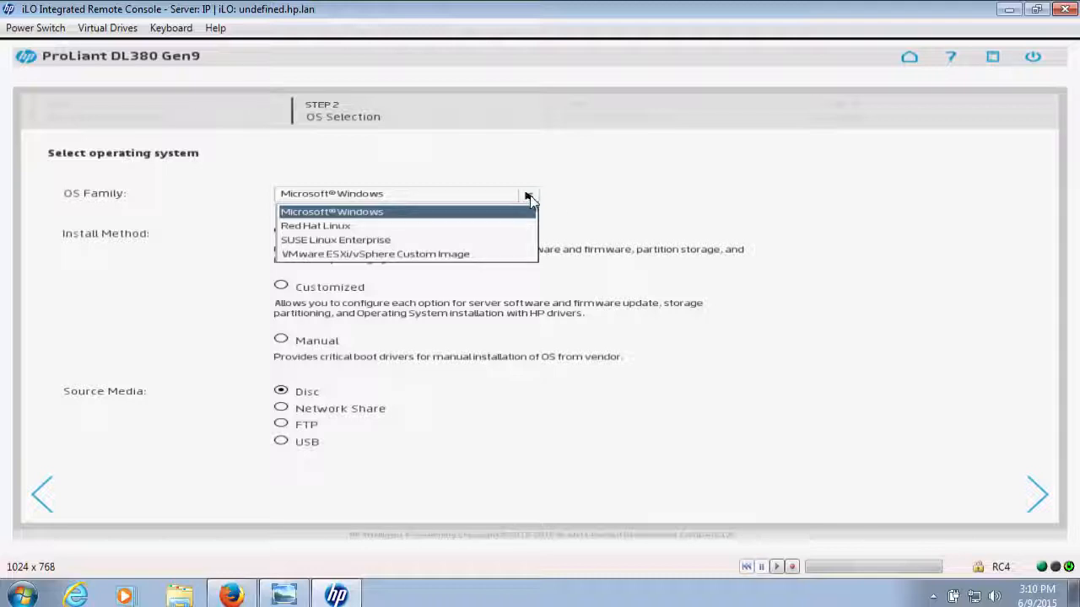
left_click(590, 230)
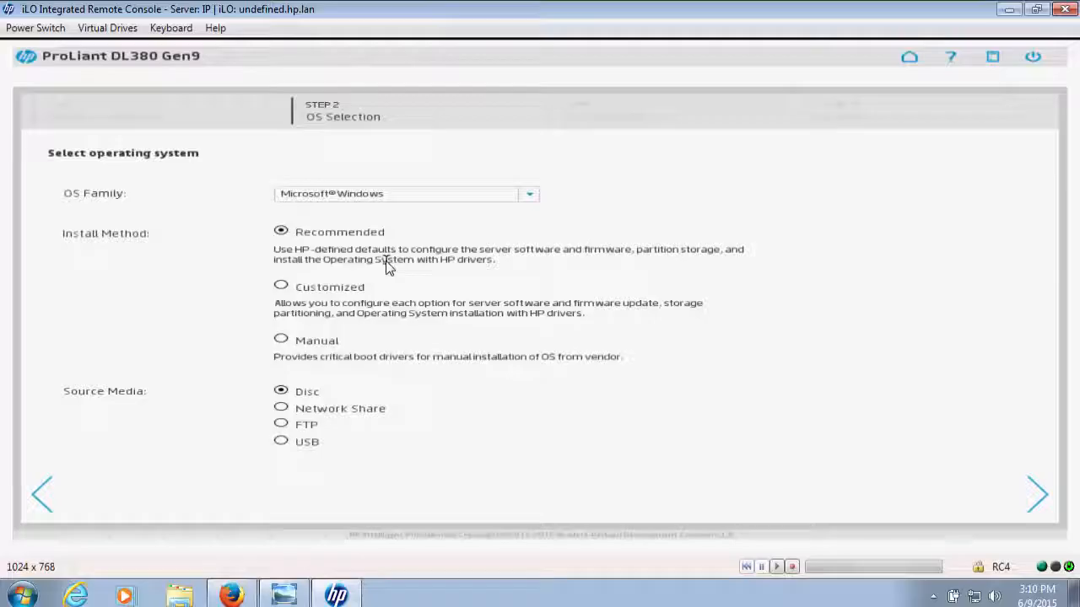
left_click(282, 288)
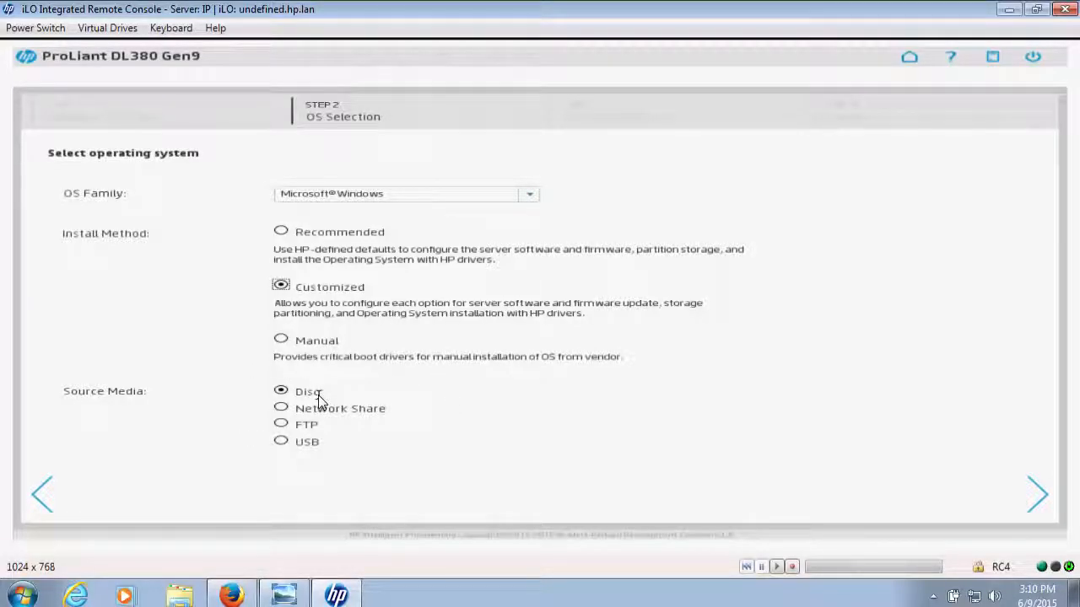
left_click(1044, 498)
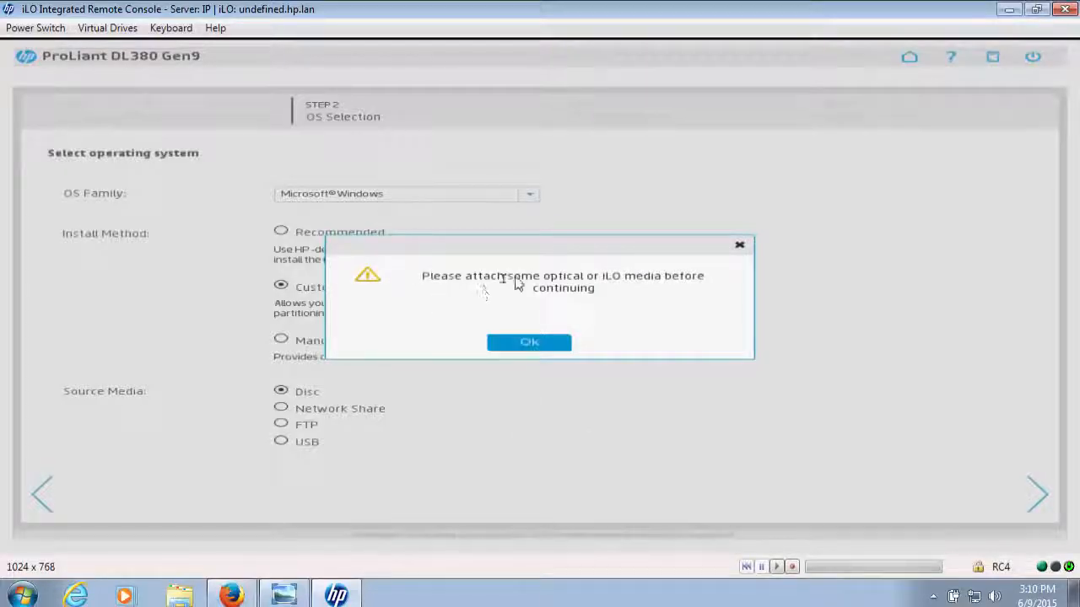
left_click(530, 343)
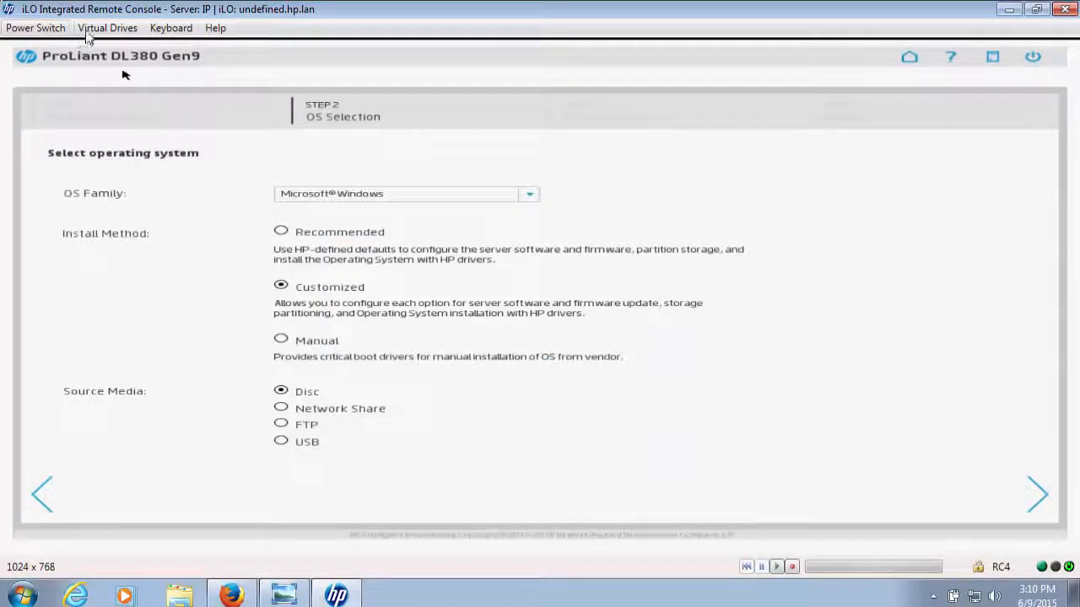
Mount the image en_windows_server_2012_r2_with_update_x64_dvd_4065220 as a virtual CD-ROM/DVD and continue to the OS information stage
left_click(100, 28)
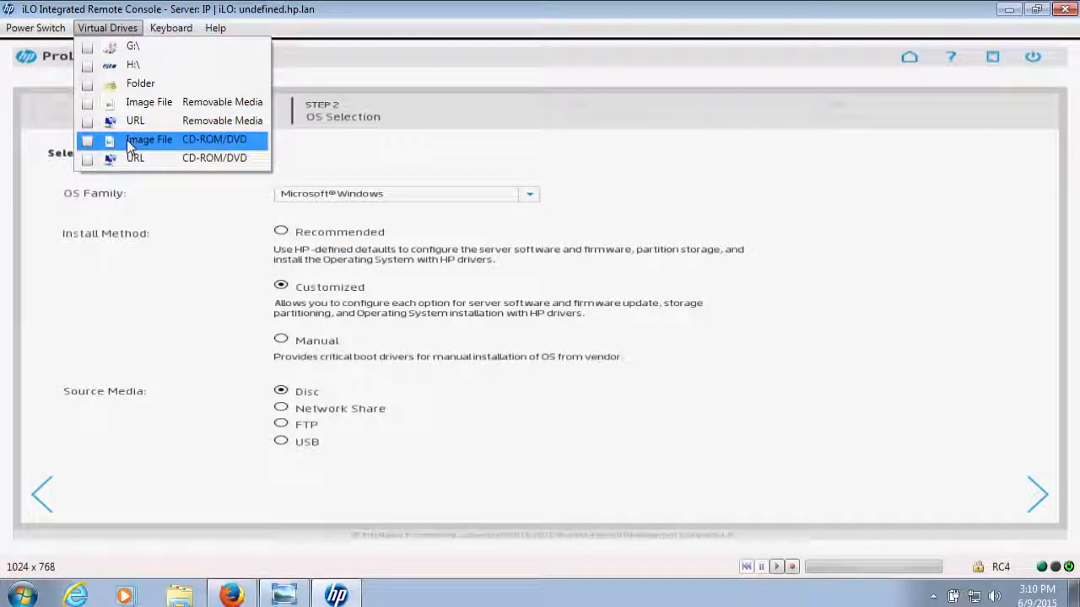
left_click(127, 140)
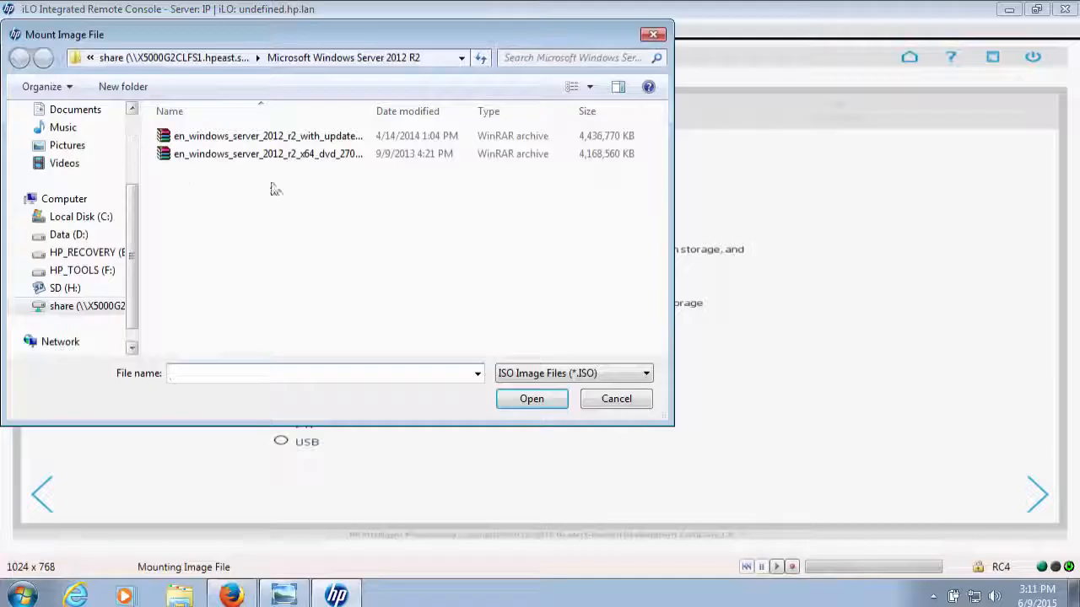
left_click(272, 137)
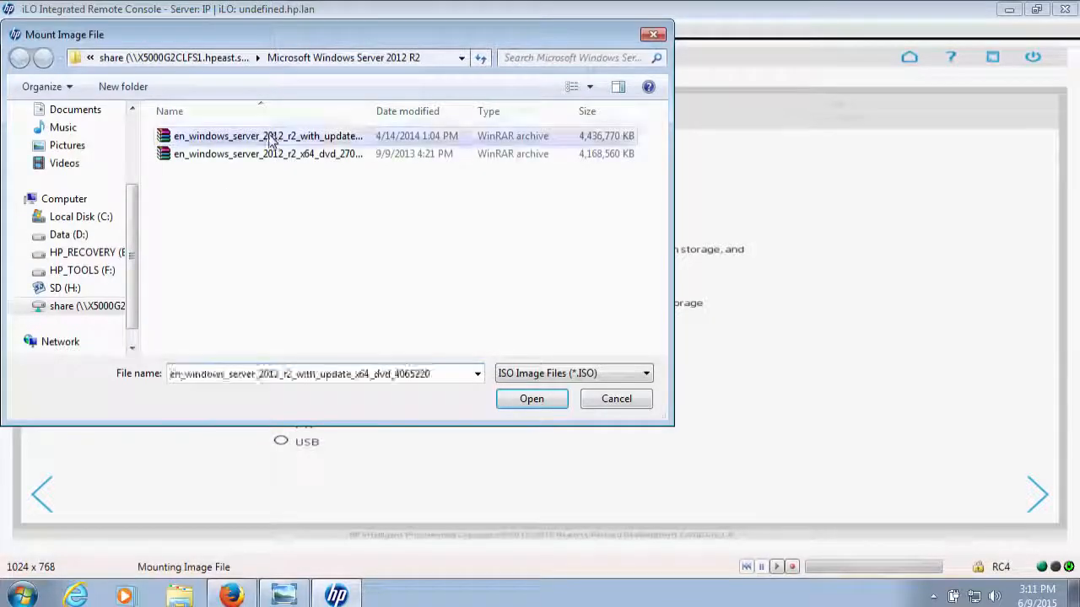
left_click(537, 398)
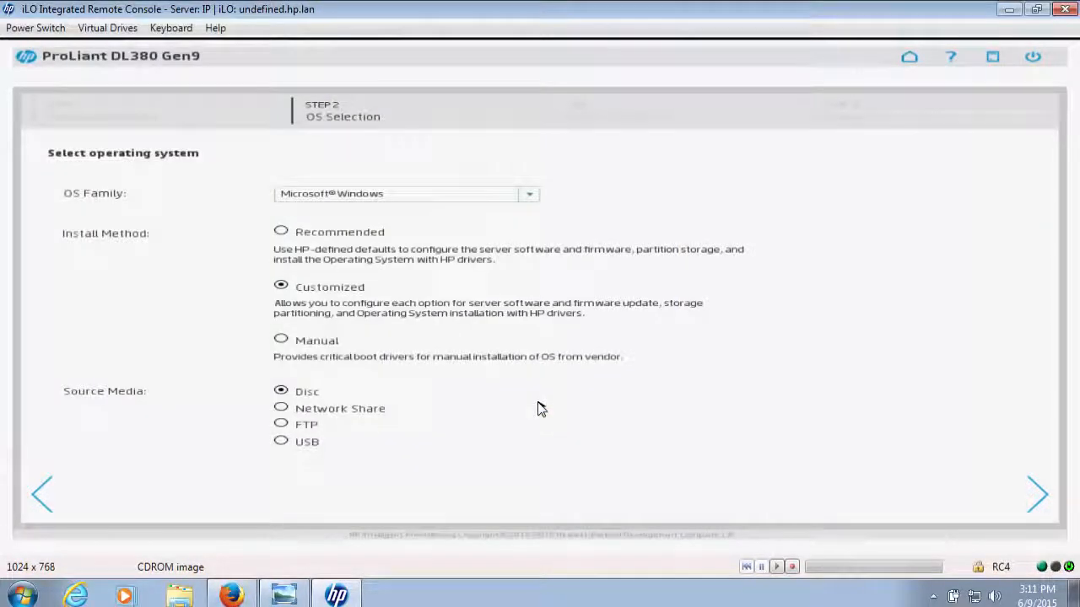
left_click(1033, 498)
left_click(1024, 498)
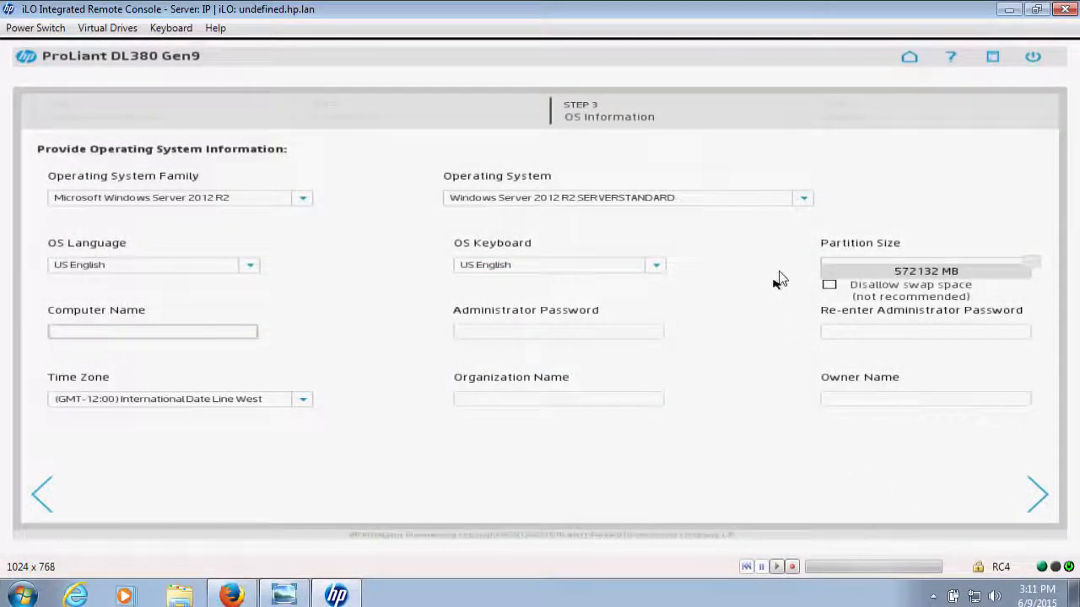
Select Windows Server 2012 R2 SERVERDATACENTER as the operating system and set the computer name to IP
left_click(804, 200)
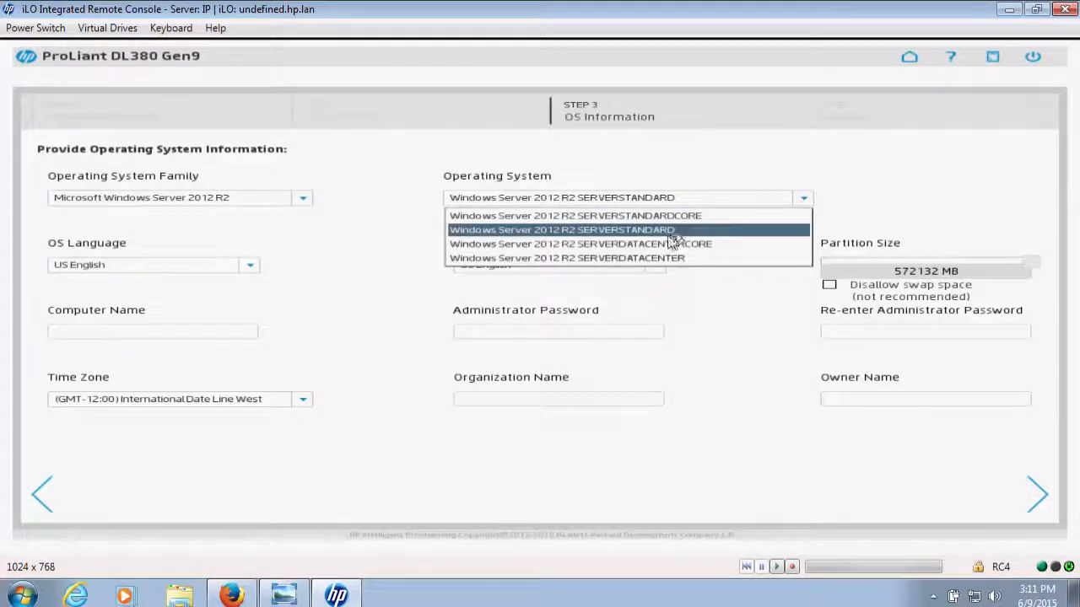
left_click(633, 259)
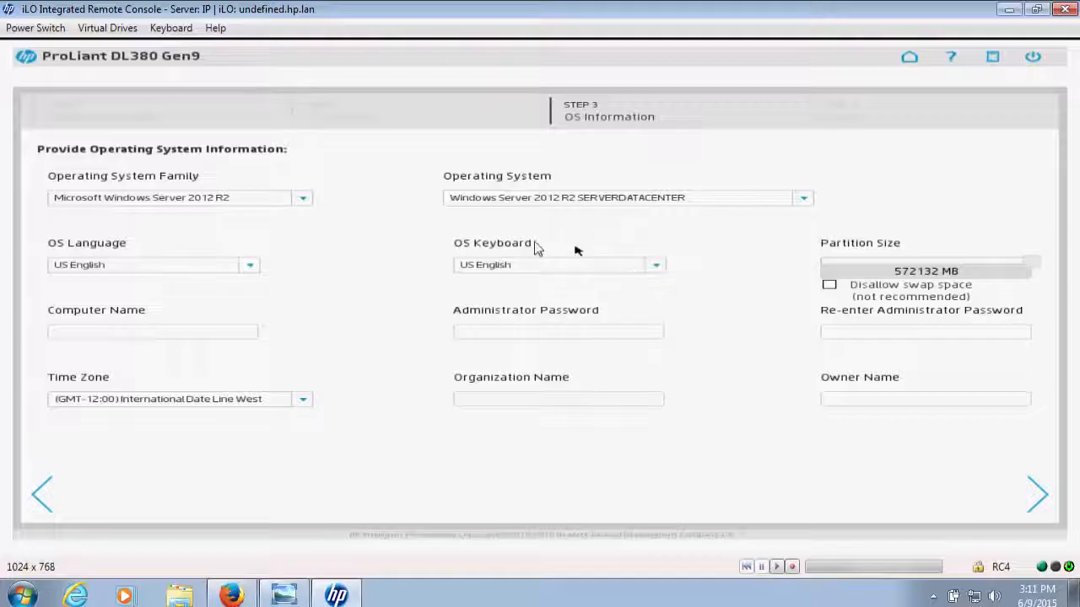
left_click(222, 334)
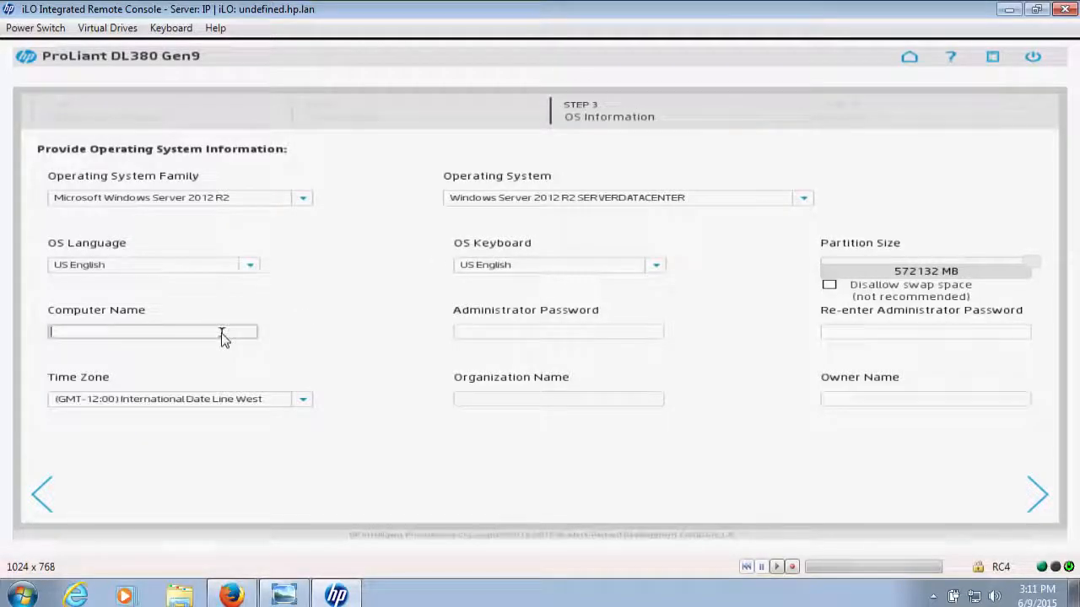
type("IP")
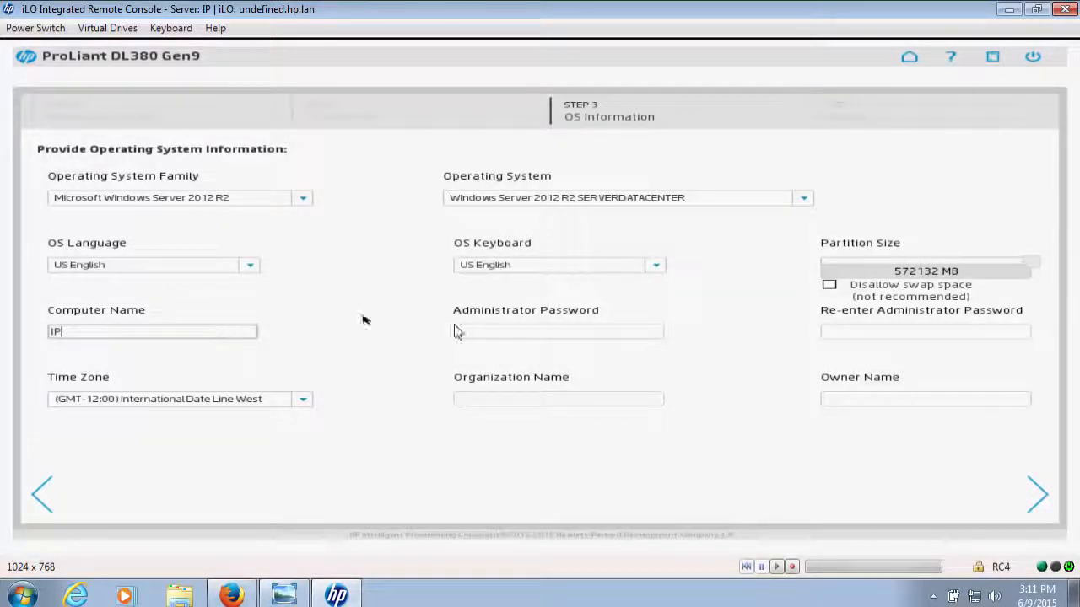
Enter the administrator password for the new operating system and re-enter it for confirmation
left_click(487, 339)
type("••")
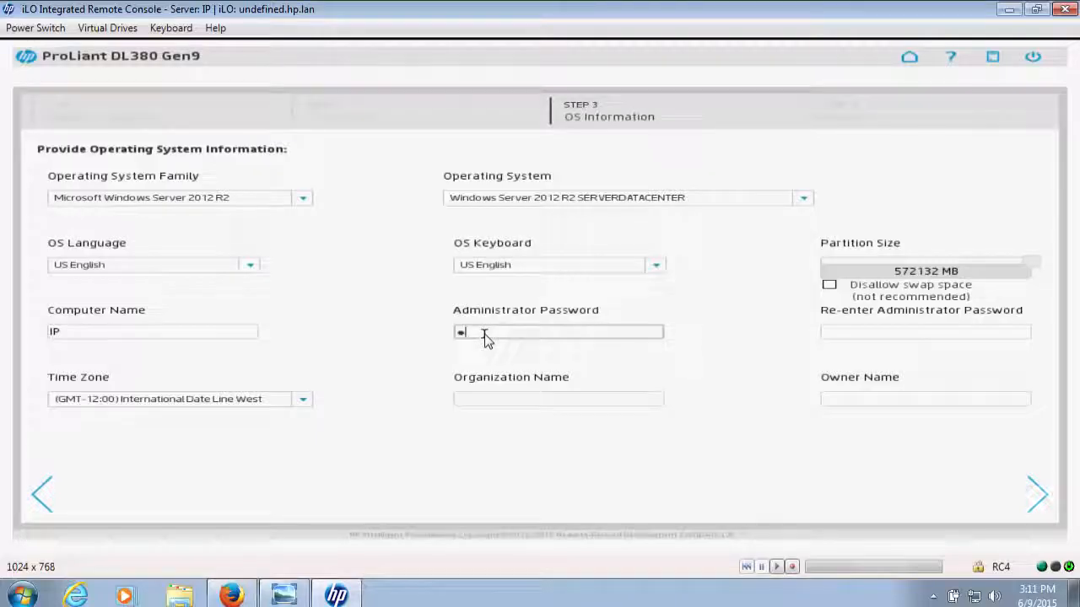
type("••••••")
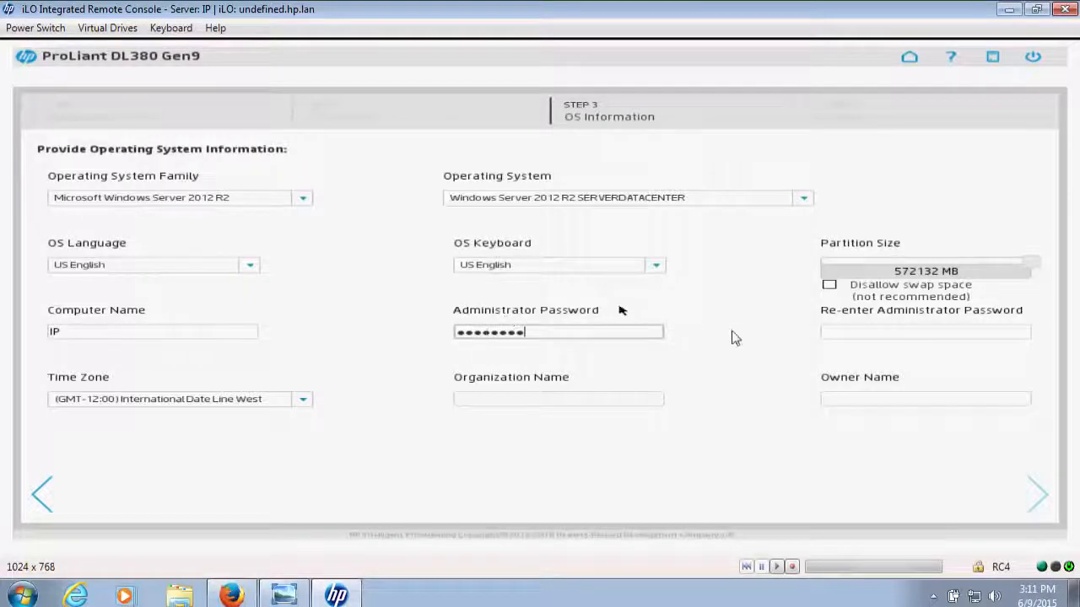
left_click(841, 338)
type("••")
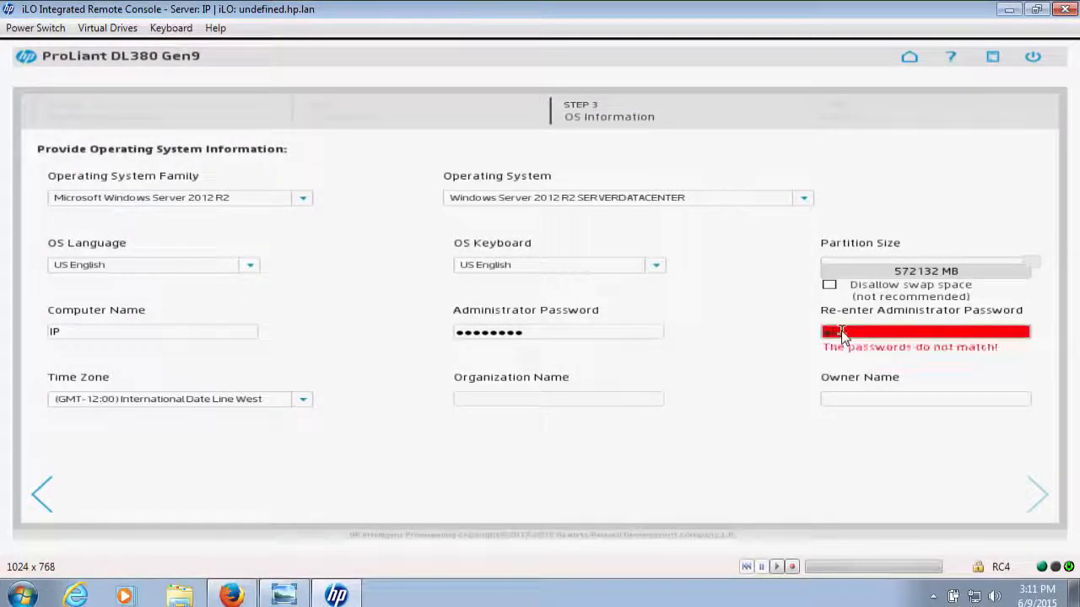
type("••••••")
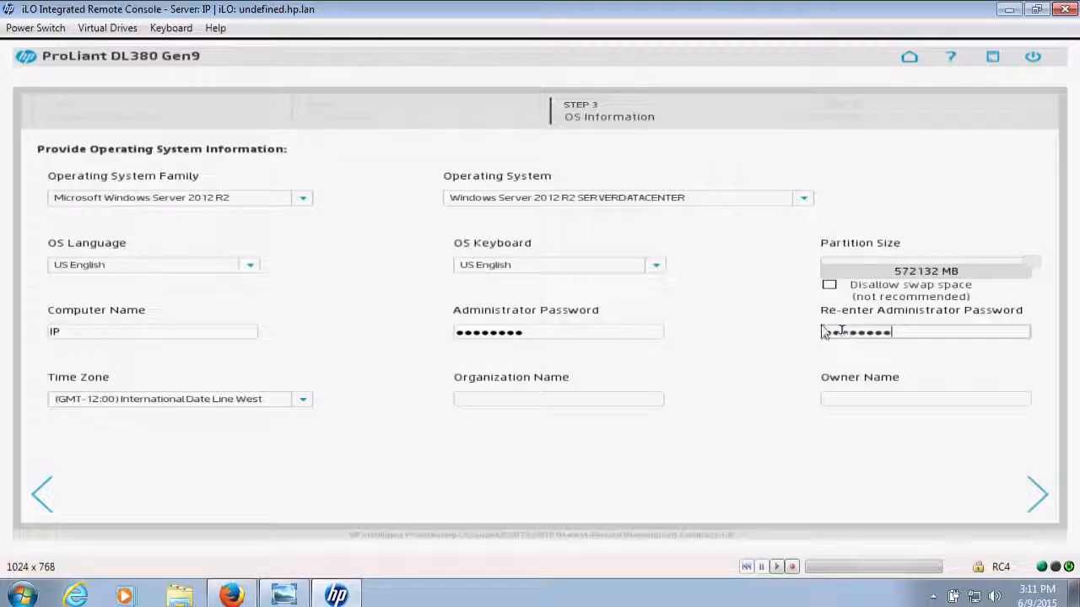
Set the organization name to Ingram Micro and the owner name to Solution Center, and proceed to the review stage
left_click(479, 400)
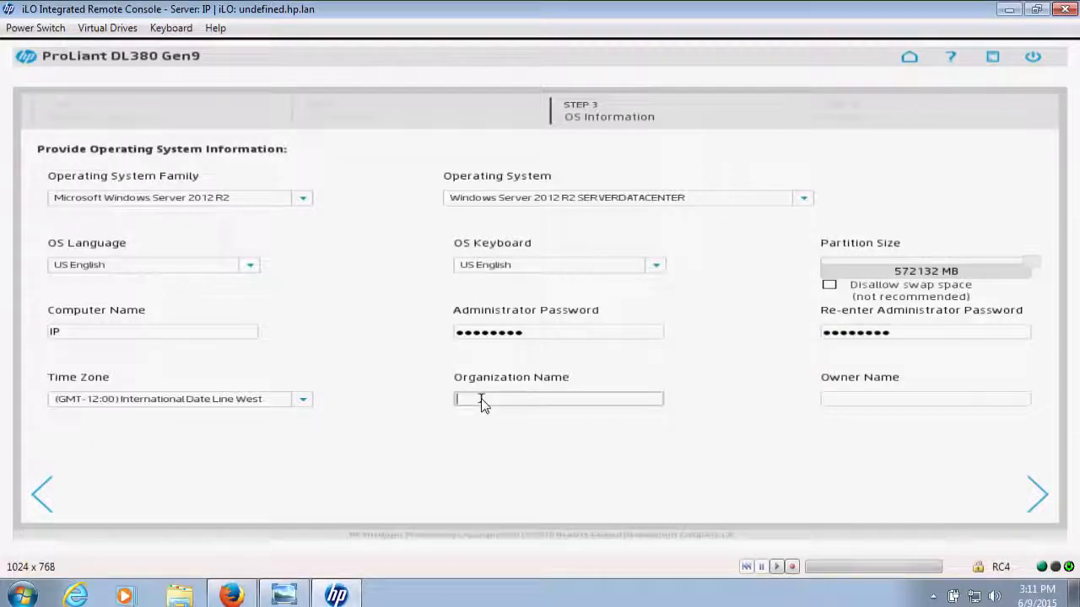
type("Ingram Micro")
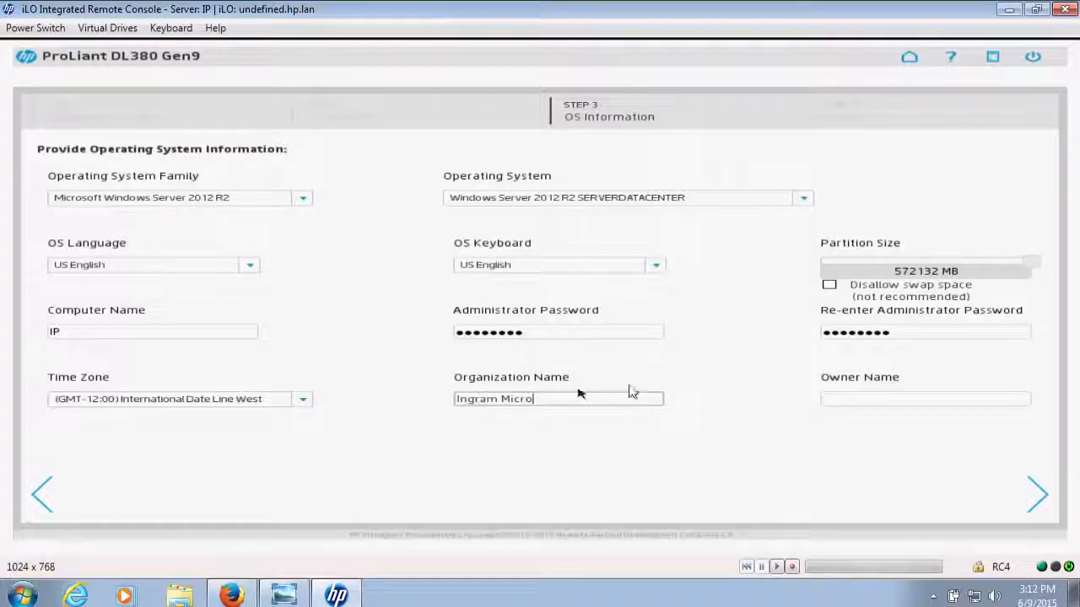
left_click(837, 399)
type("Solutions")
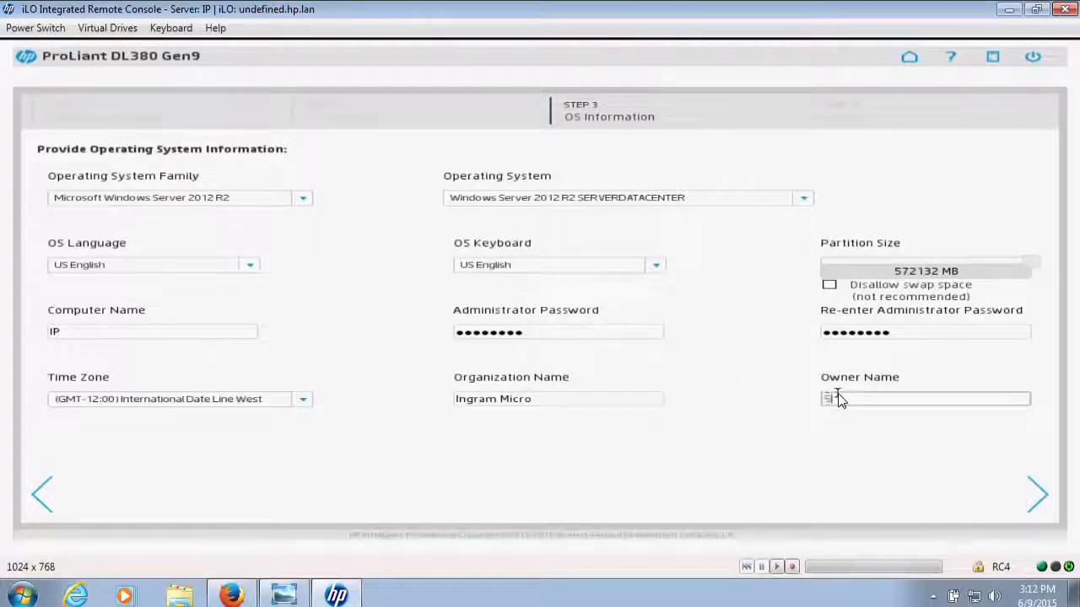
type(" Center")
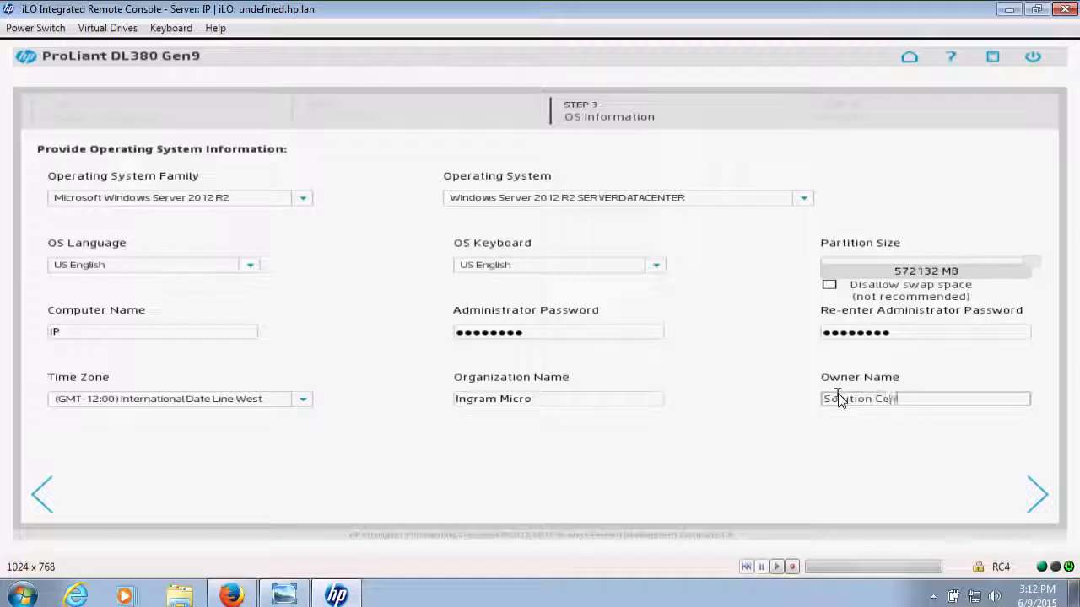
left_click(1043, 502)
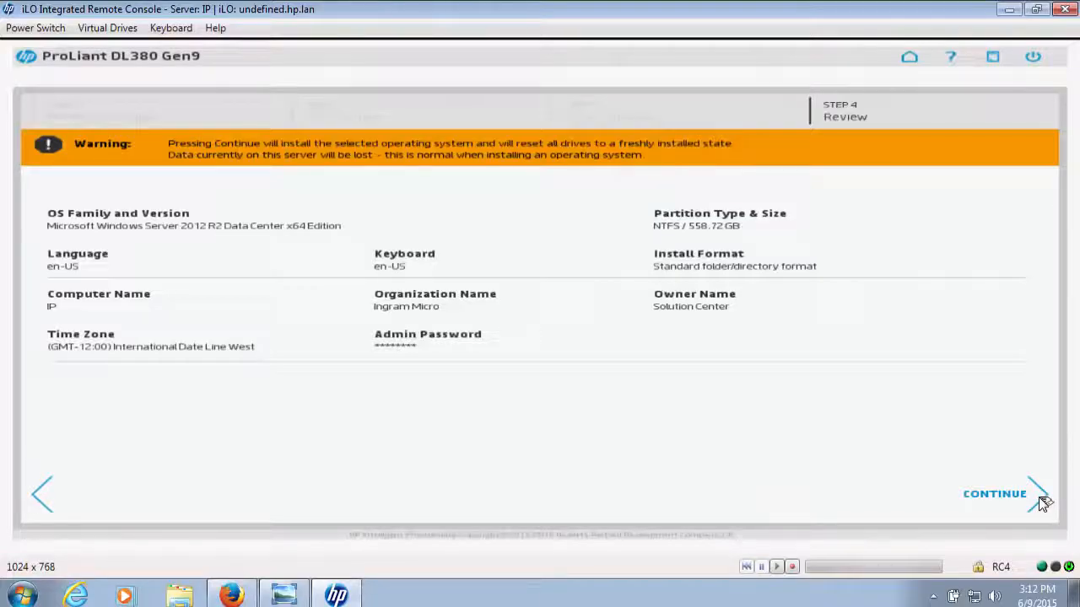
Start the operating system installation from the review stage and accept the Windows Server 2012 R2 Datacenter license terms
left_click(1044, 502)
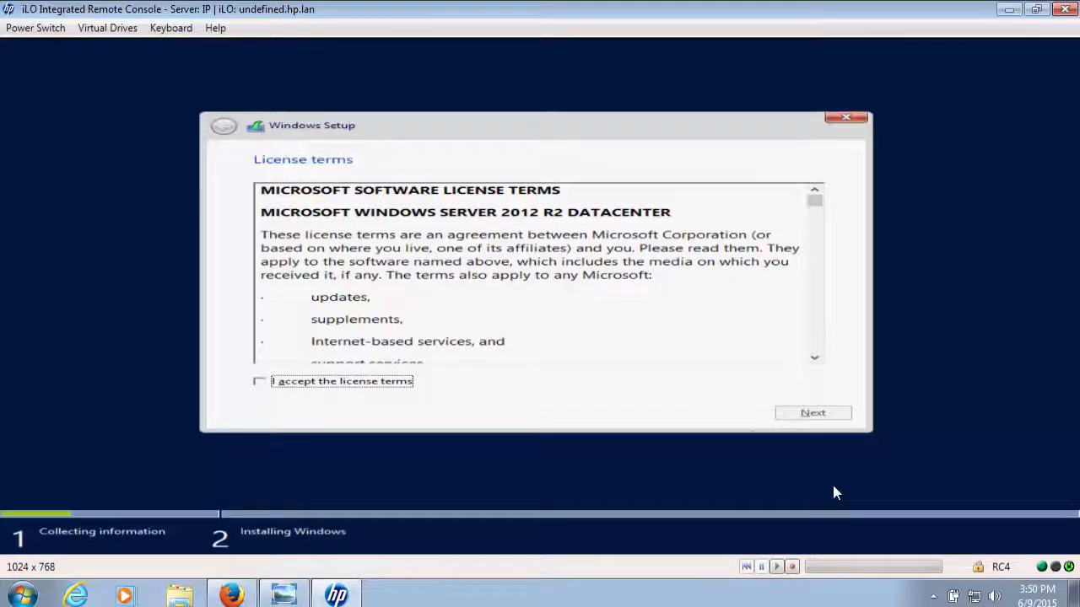
left_click(260, 382)
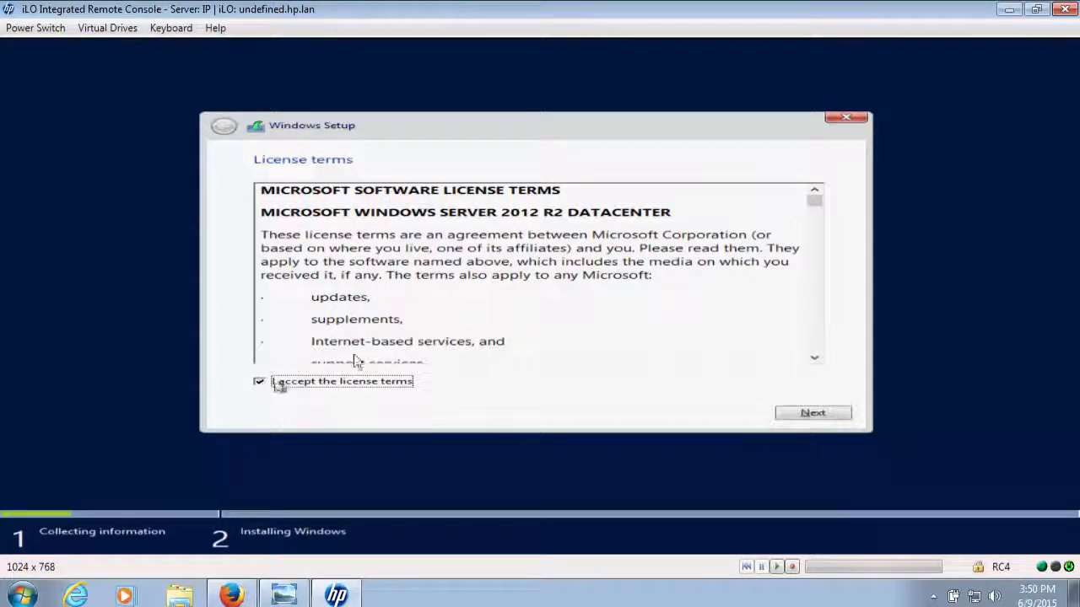
left_click(803, 416)
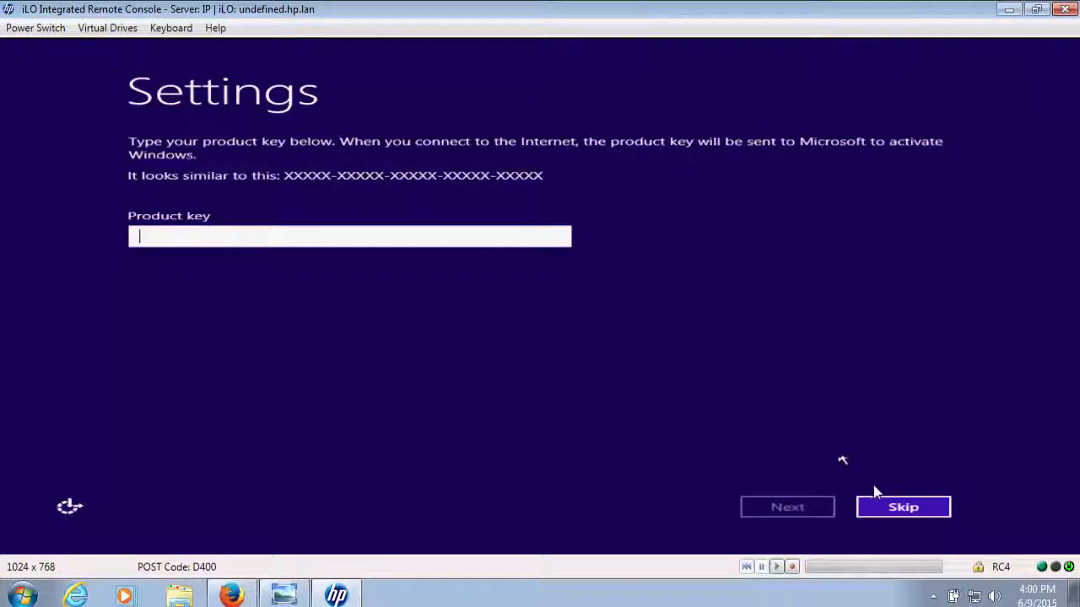
Skip the Windows product key entry and sign in to the installed server as Administrator with the account password
left_click(896, 506)
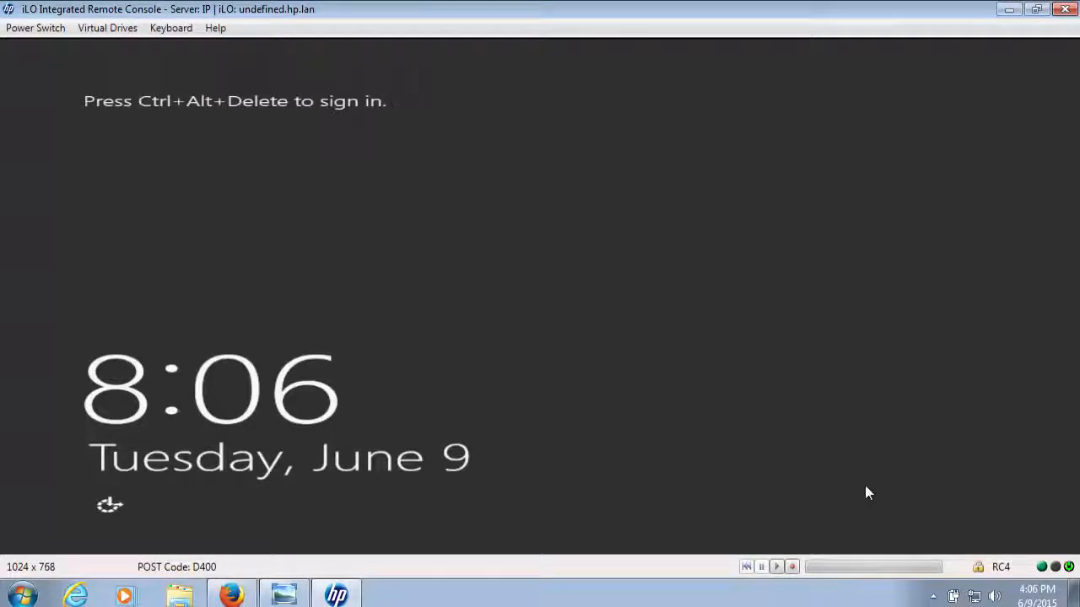
left_click(173, 28)
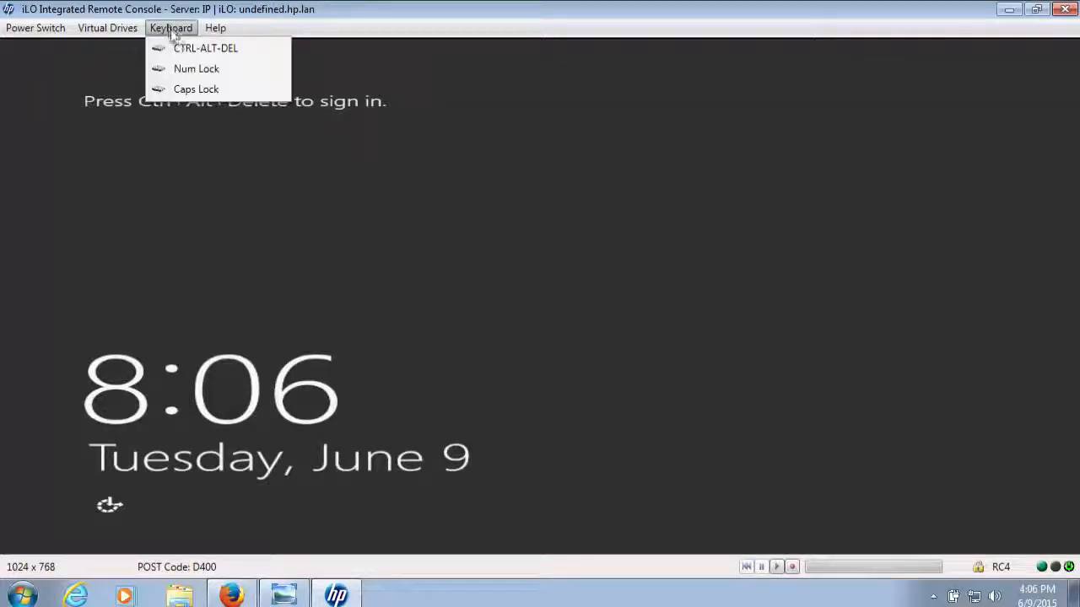
left_click(199, 47)
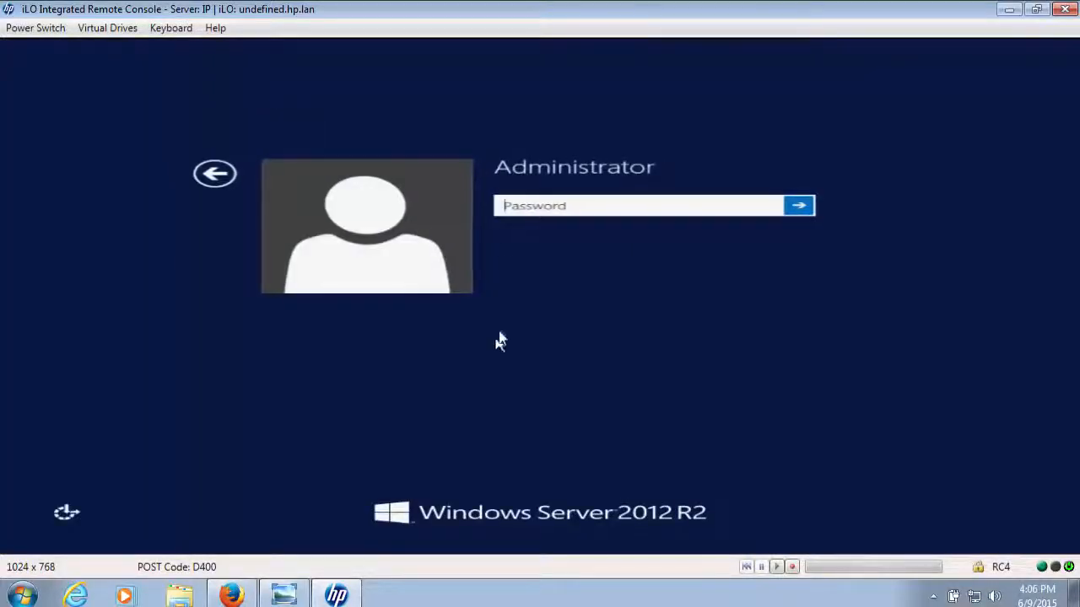
type("**")
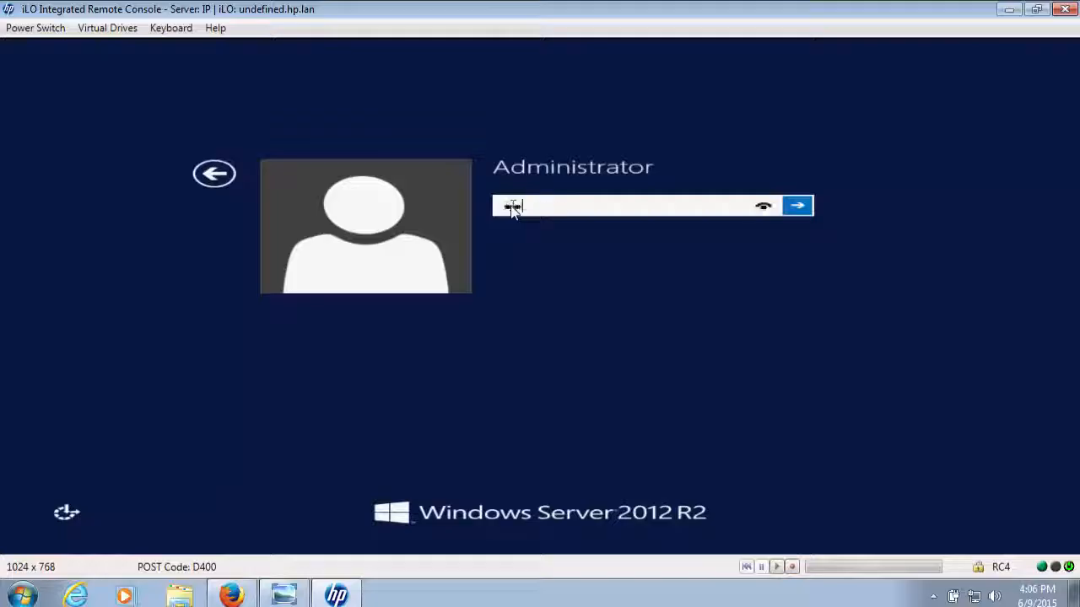
key("Return")
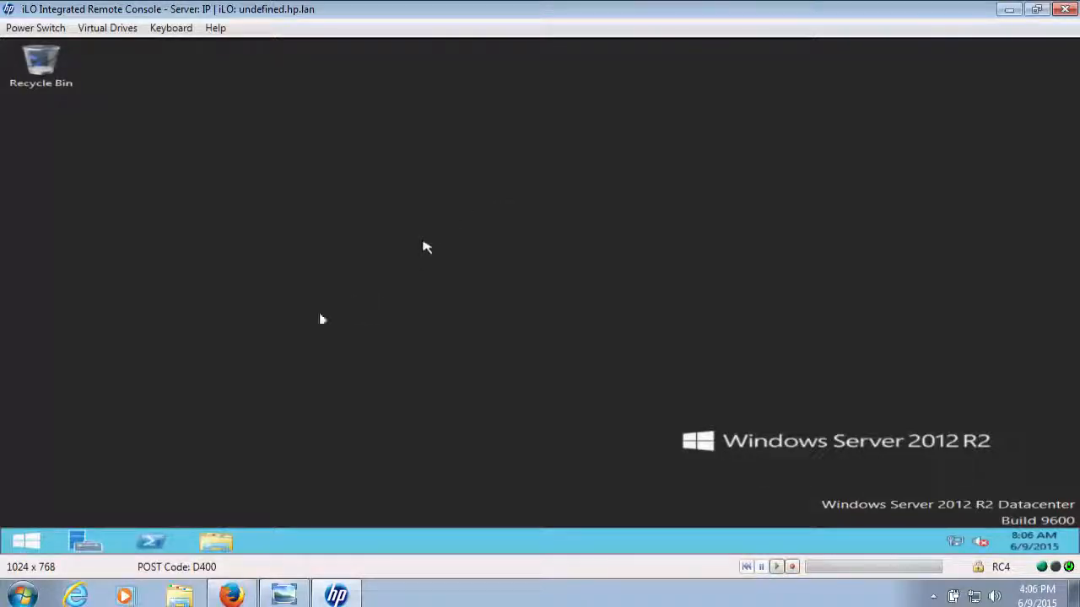
Open a maximized Device Manager on the server and examine the devices under storage controllers, network adapters and display adapters
right_click(36, 534)
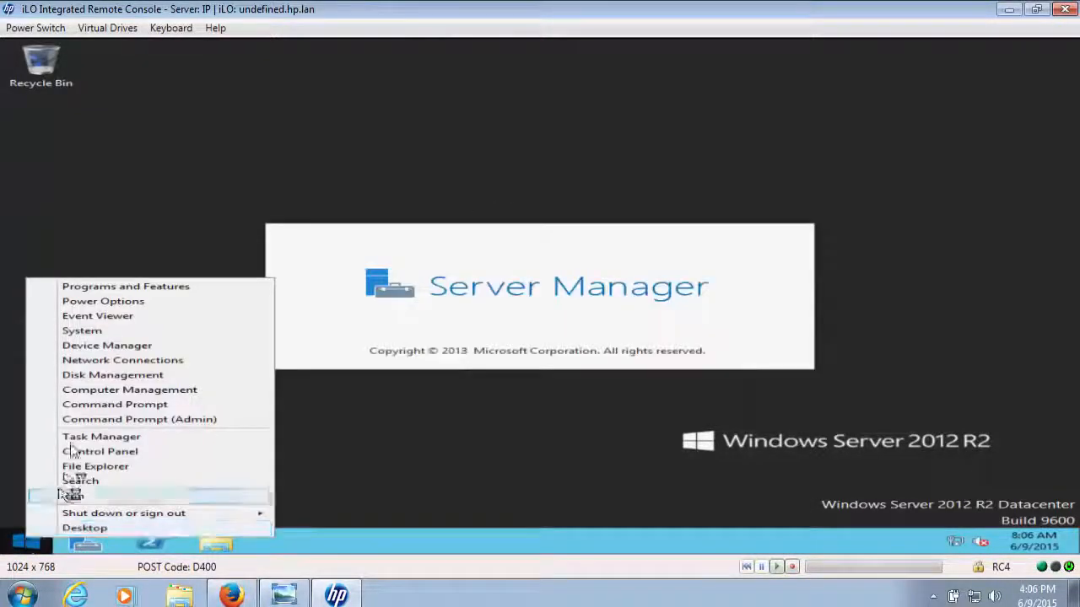
left_click(92, 345)
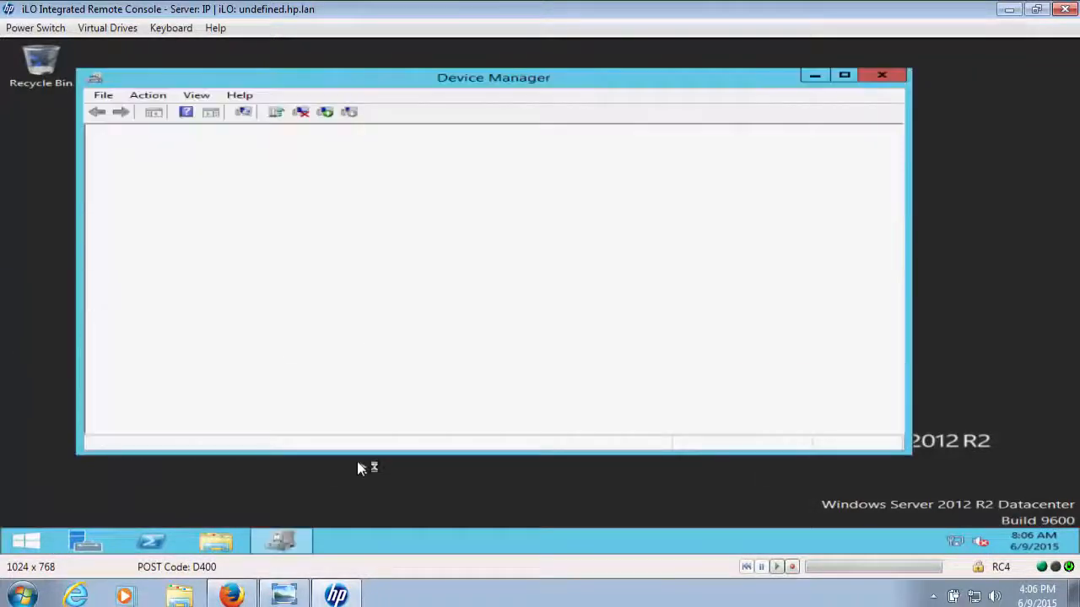
left_click(843, 75)
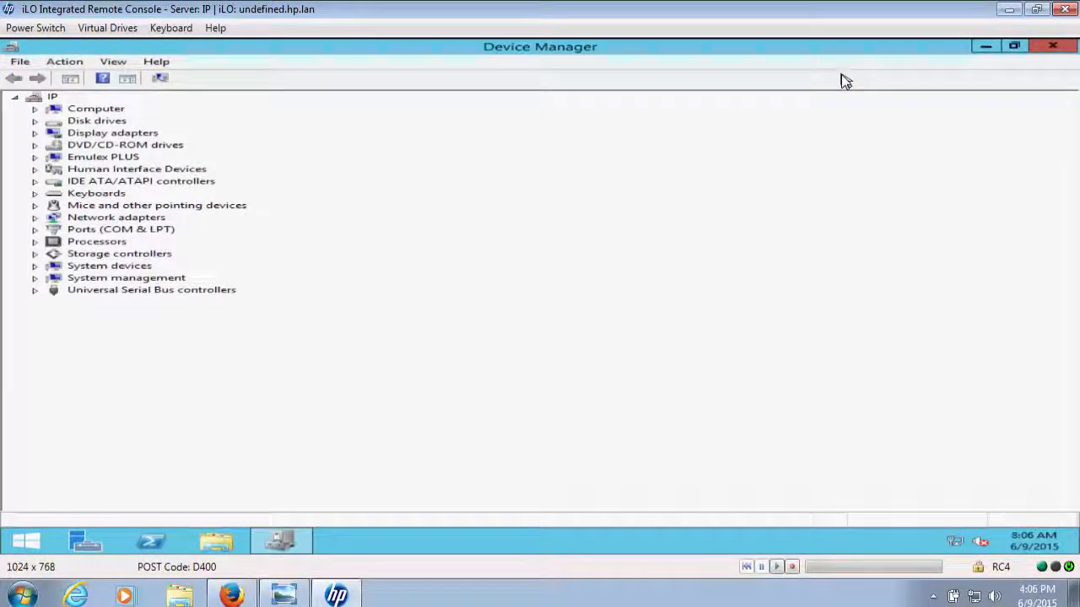
left_click(35, 255)
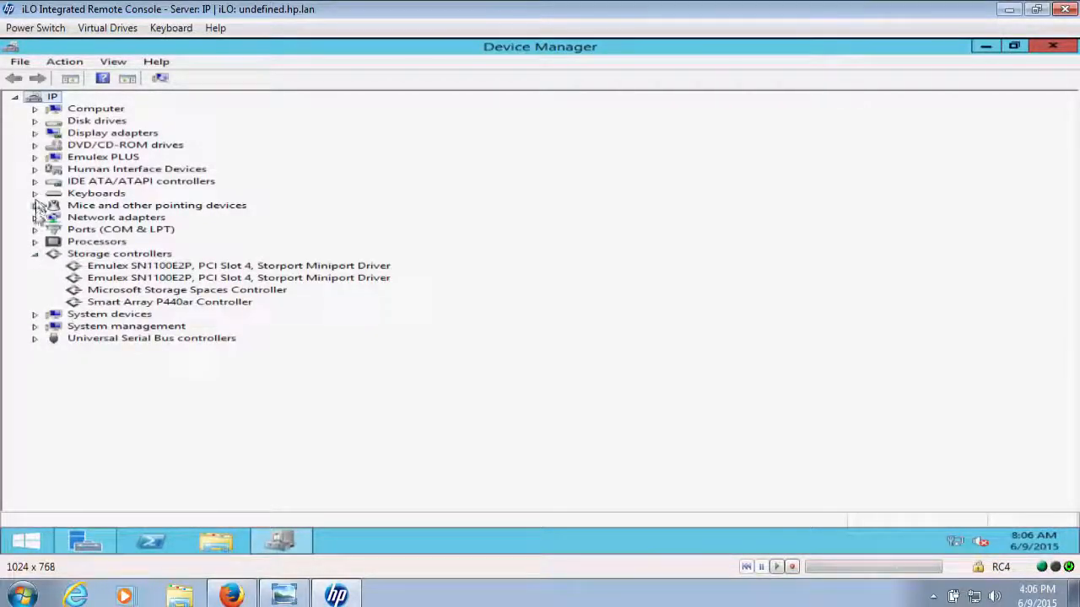
left_click(35, 221)
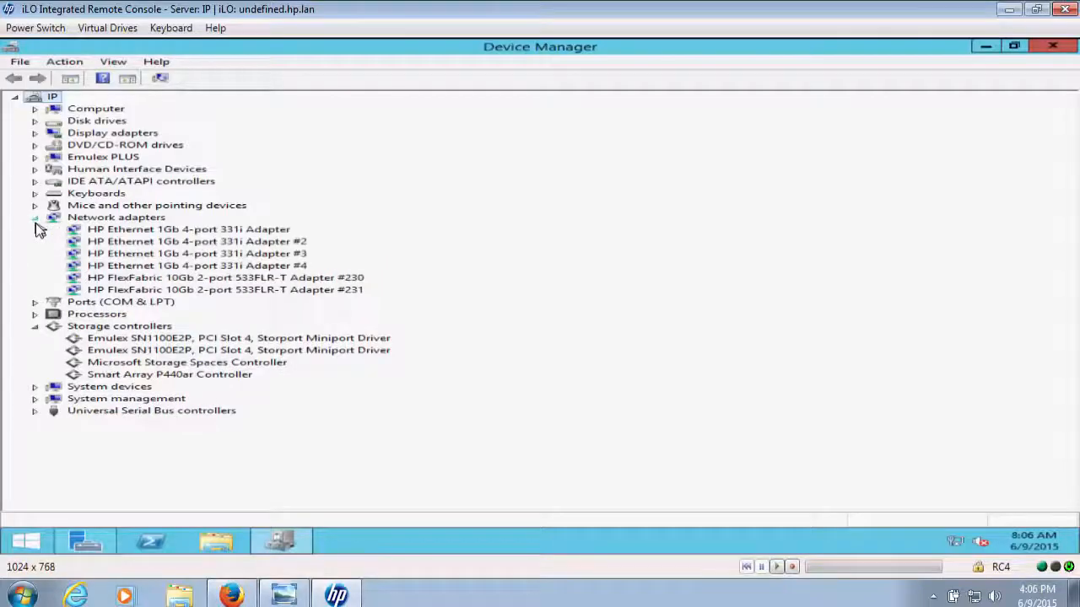
left_click(35, 135)
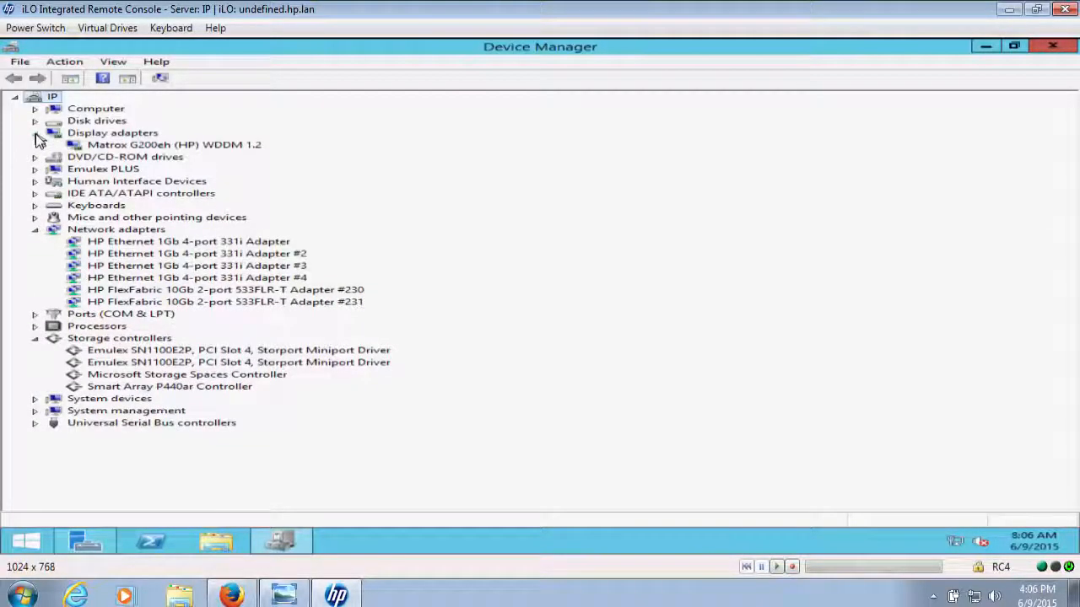